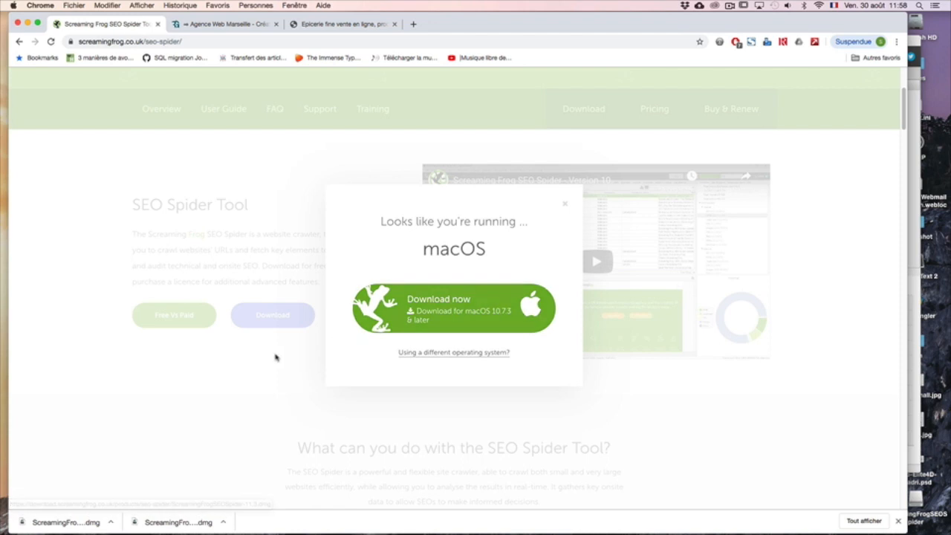
mouse_move(604, 532)
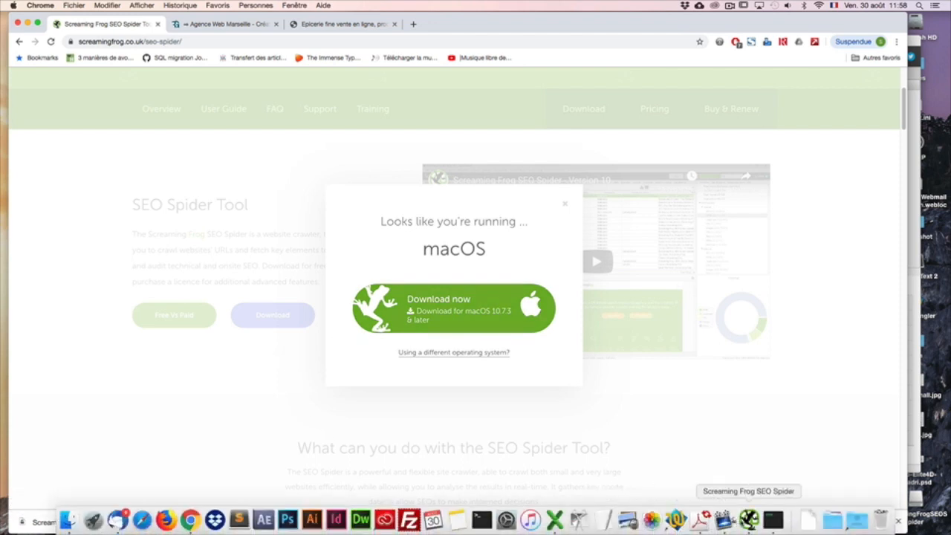
click(750, 523)
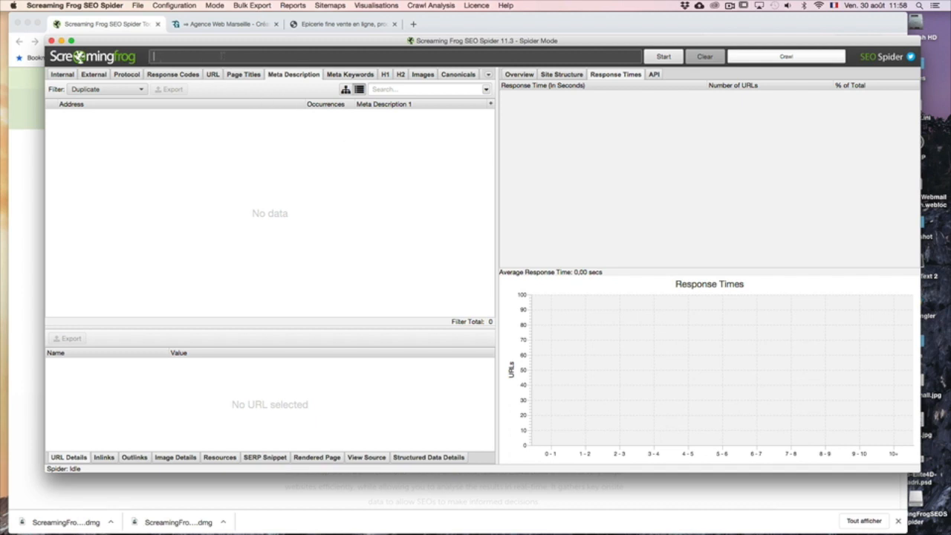
click(341, 24)
click(249, 37)
key(super+c)
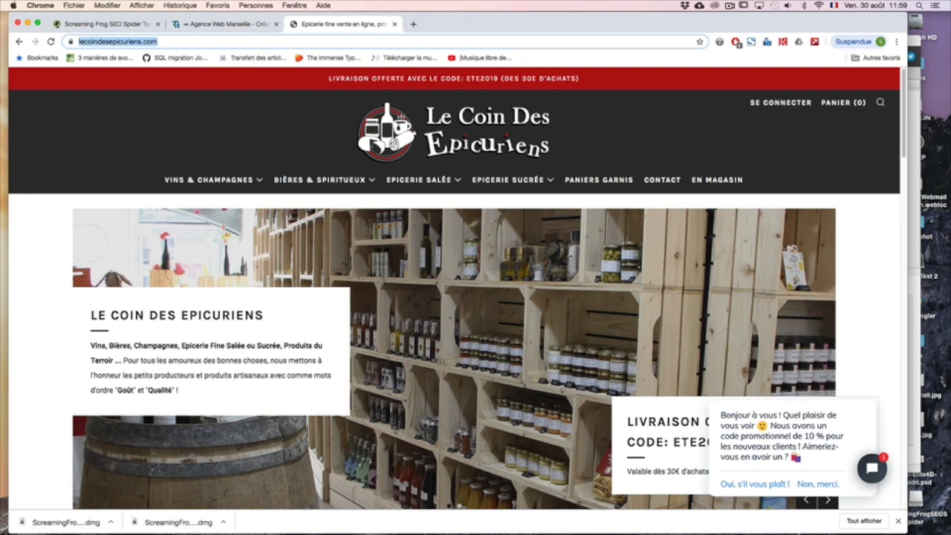
click(765, 524)
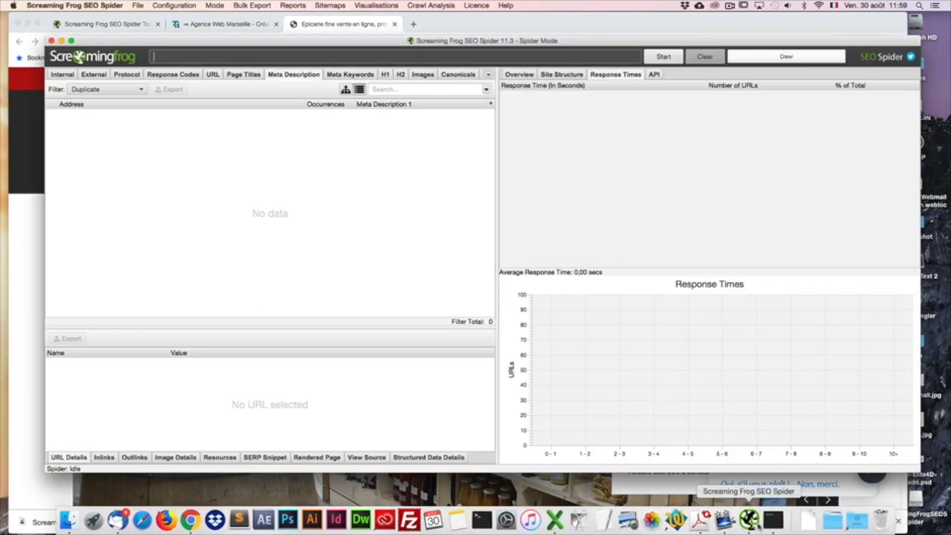
key(super+v)
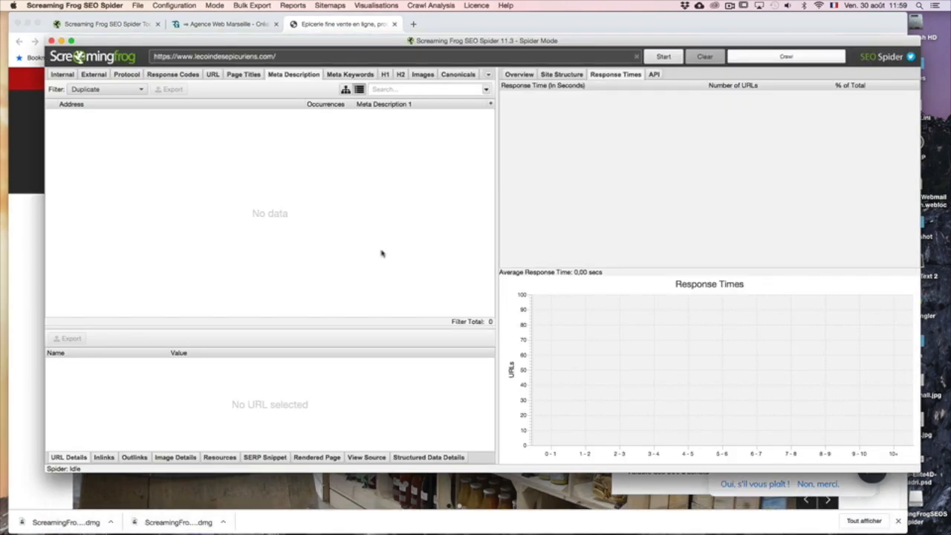
click(664, 58)
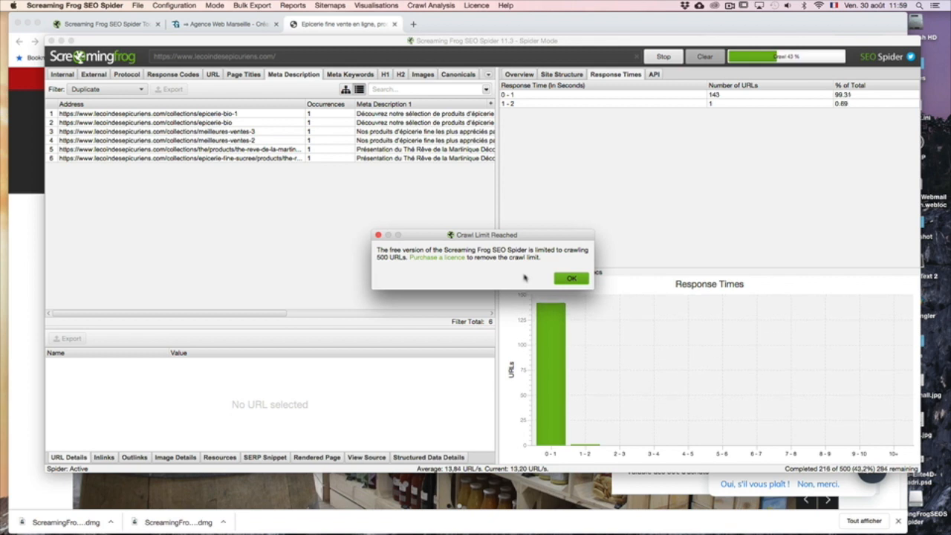
click(569, 278)
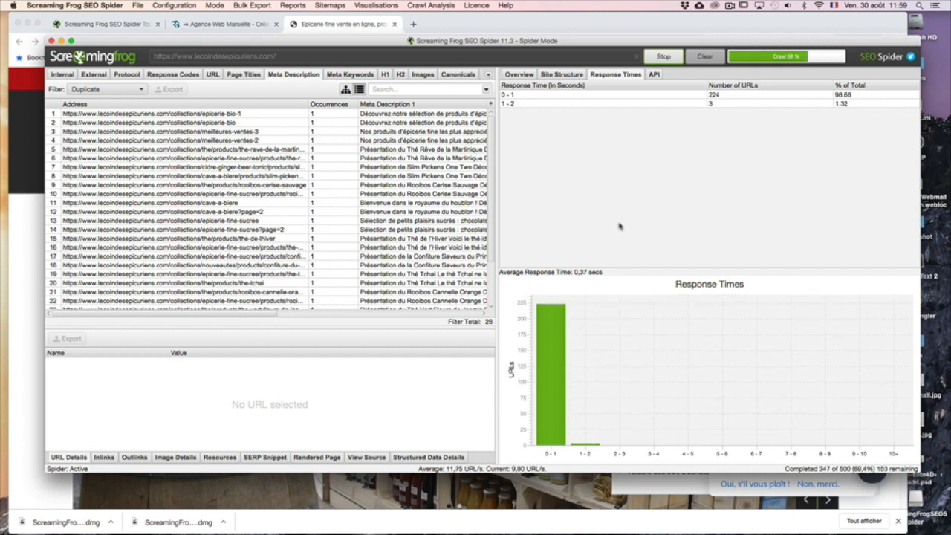
Step: Widen the results table and look through the duplicate meta descriptions, showing the details of the collections/epicerie-bio page
drag(497, 206, 662, 201)
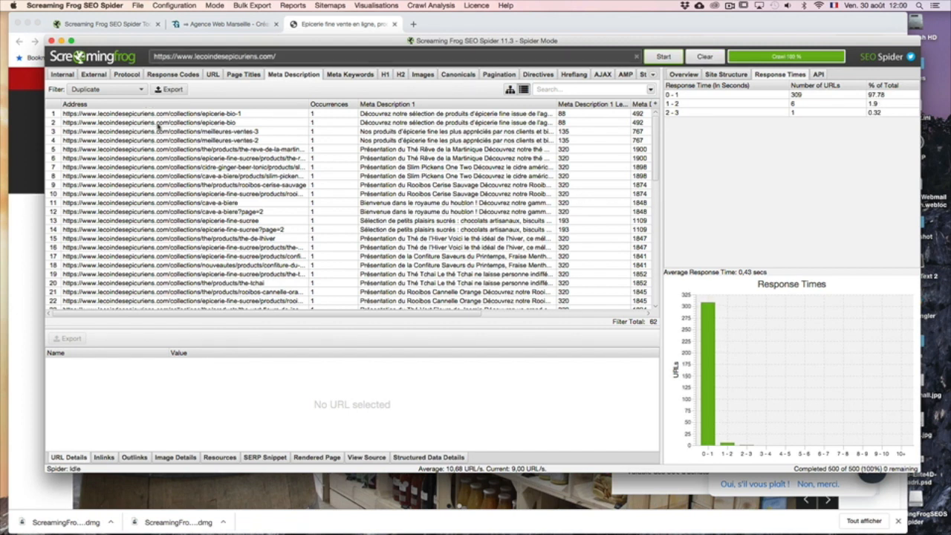
click(158, 123)
scroll(158, 131, down, 10)
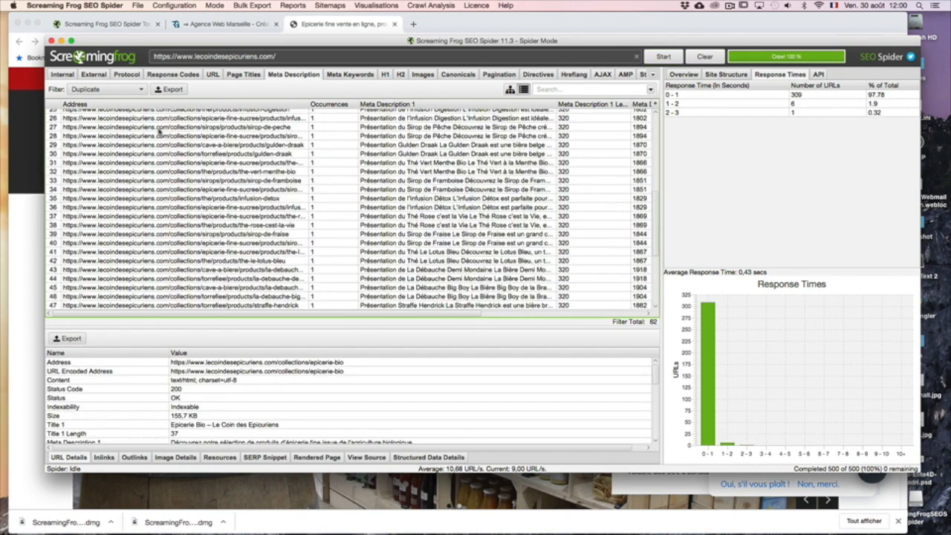
scroll(159, 131, up, 10)
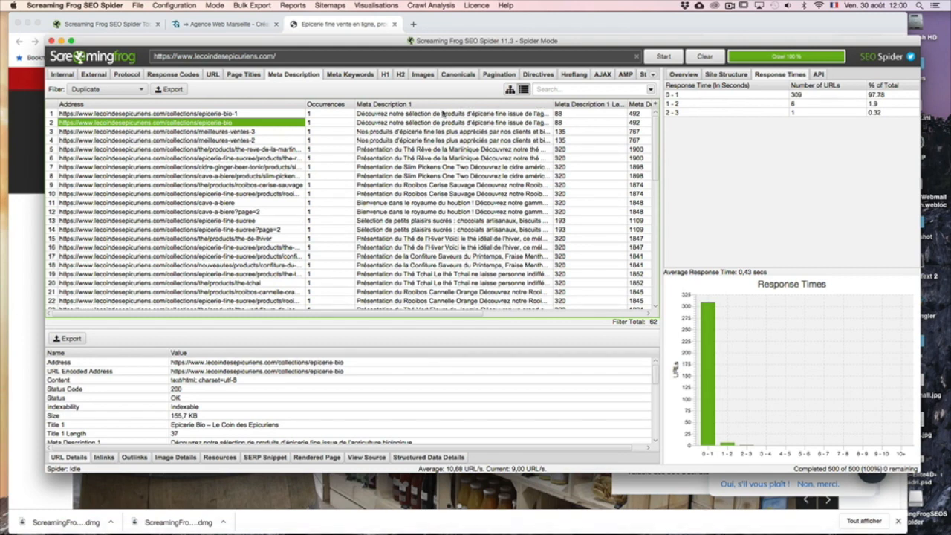
Step: View the list of external URLs found by the crawl, and look through the internal URLs
click(94, 75)
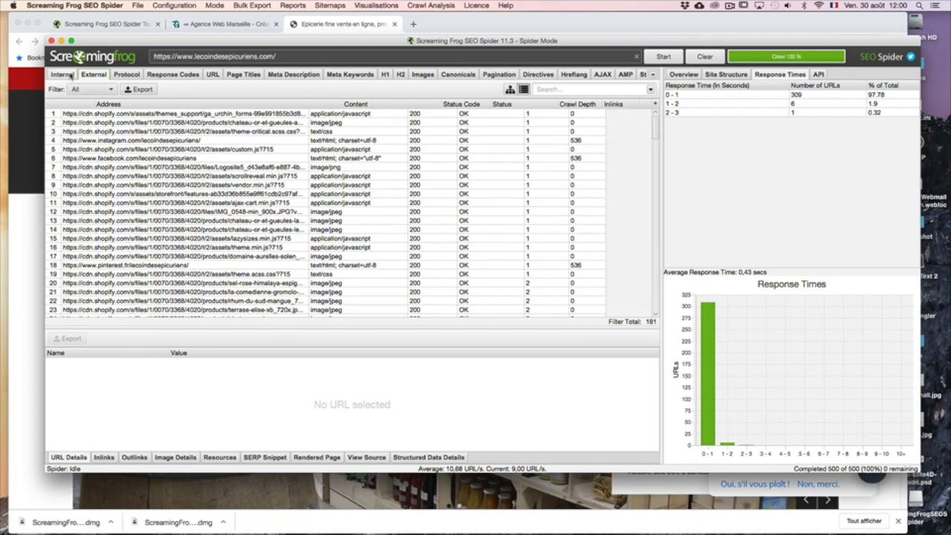
click(63, 75)
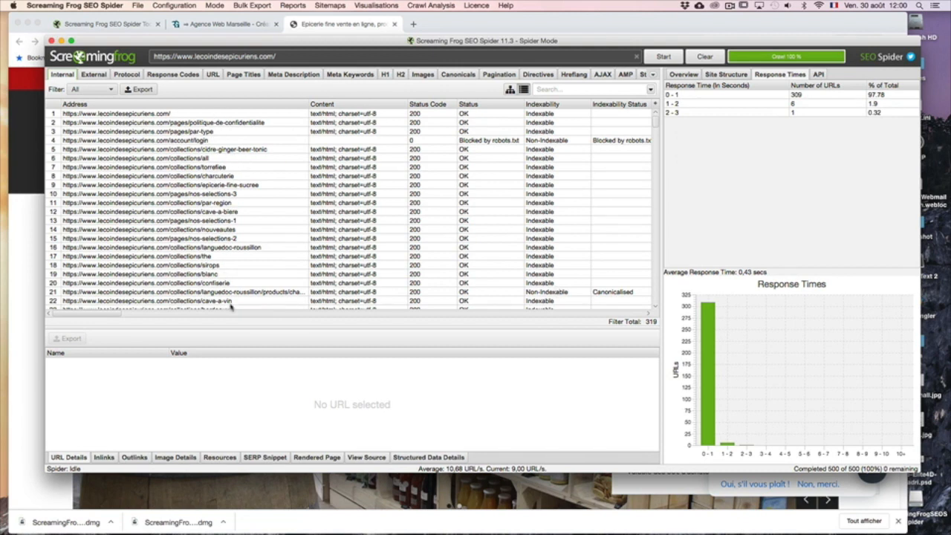
scroll(223, 241, down, 5)
scroll(219, 193, up, 5)
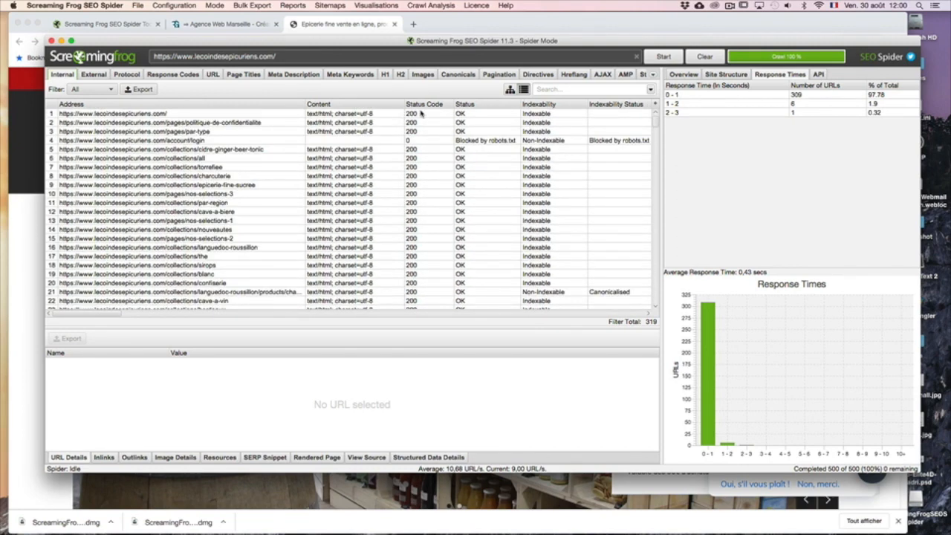
Step: Check the status codes of the internal URLs and show the details of the 301-redirected antipasti-aux-deux-tomates product page
scroll(420, 113, down, 6)
scroll(426, 132, down, 12)
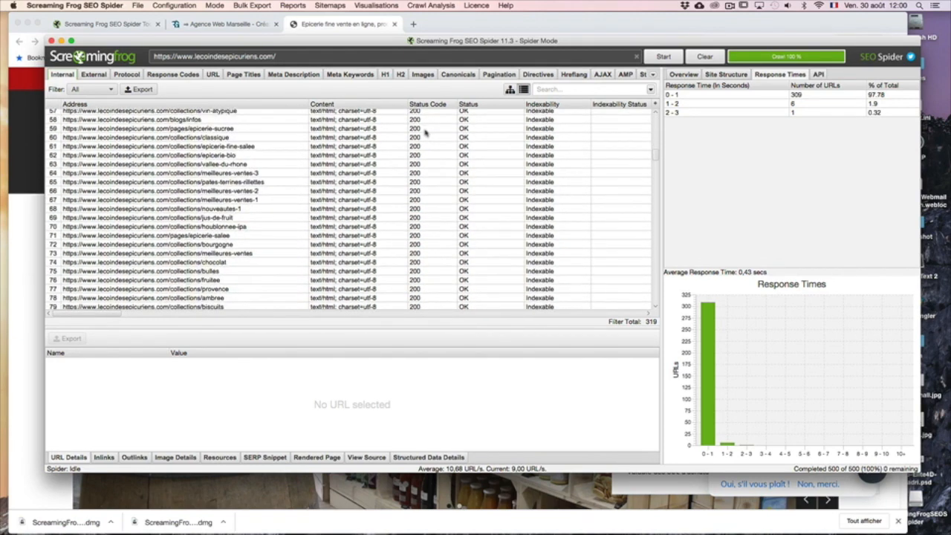
scroll(426, 131, down, 4)
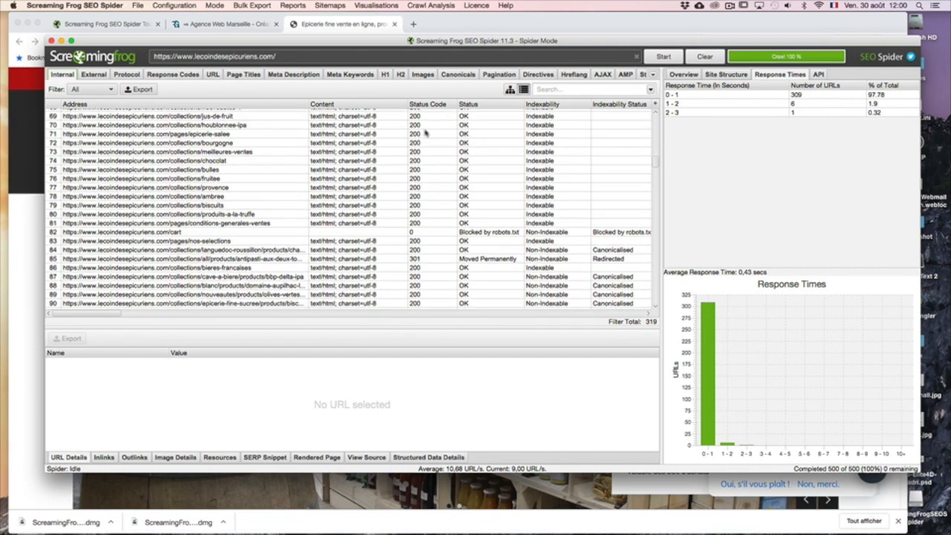
click(424, 259)
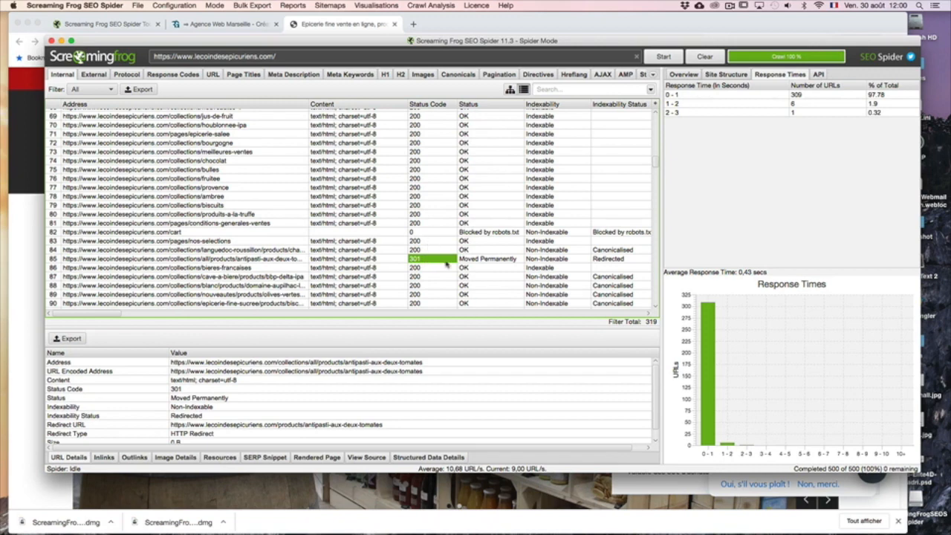
scroll(429, 254, down, 12)
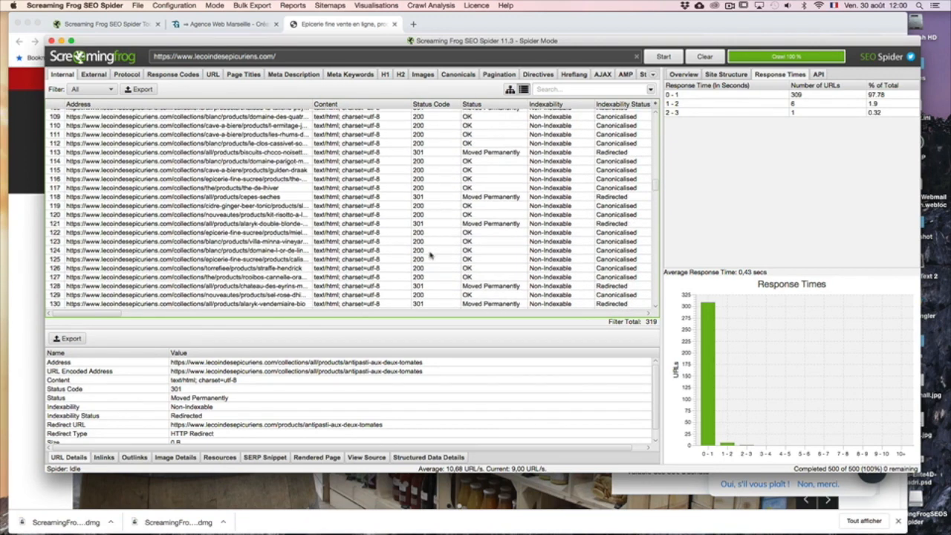
scroll(429, 254, up, 20)
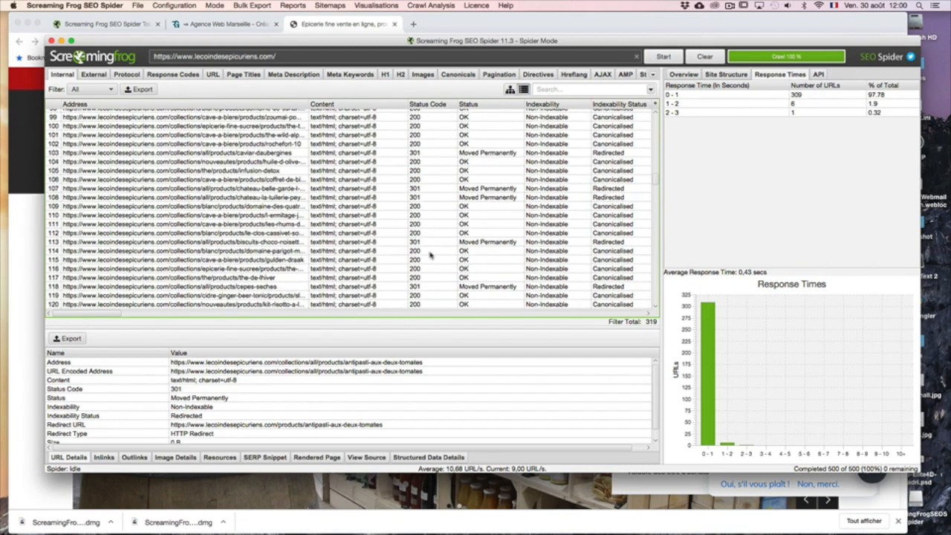
scroll(430, 254, up, 9)
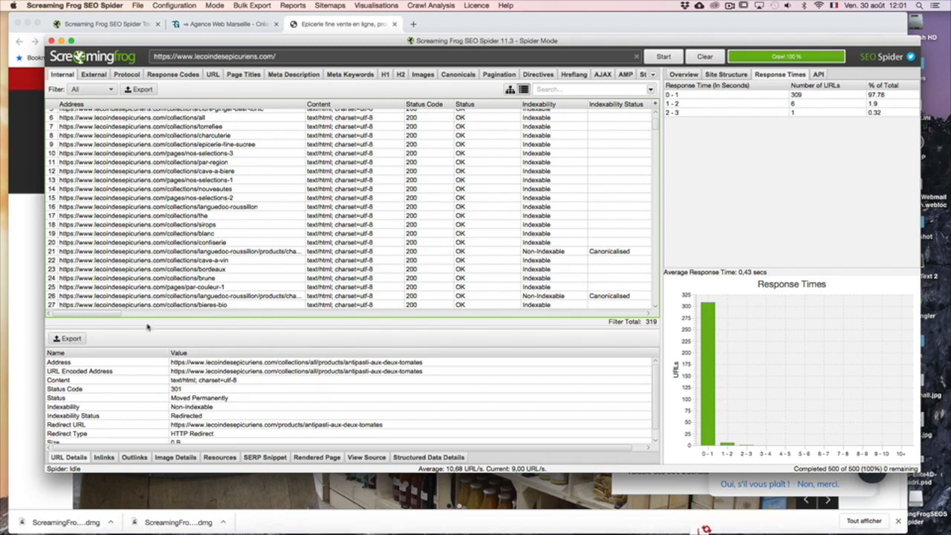
Step: Widen the results table further and examine the title, meta description, meta keyword and H1 columns of the internal URLs
scroll(112, 317, right, 1)
scroll(112, 316, right, 5)
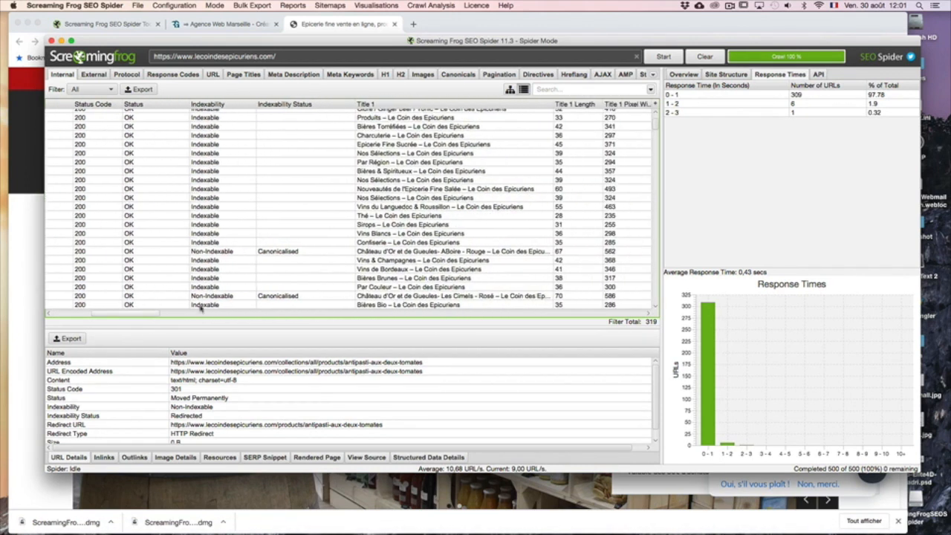
drag(664, 206, 803, 206)
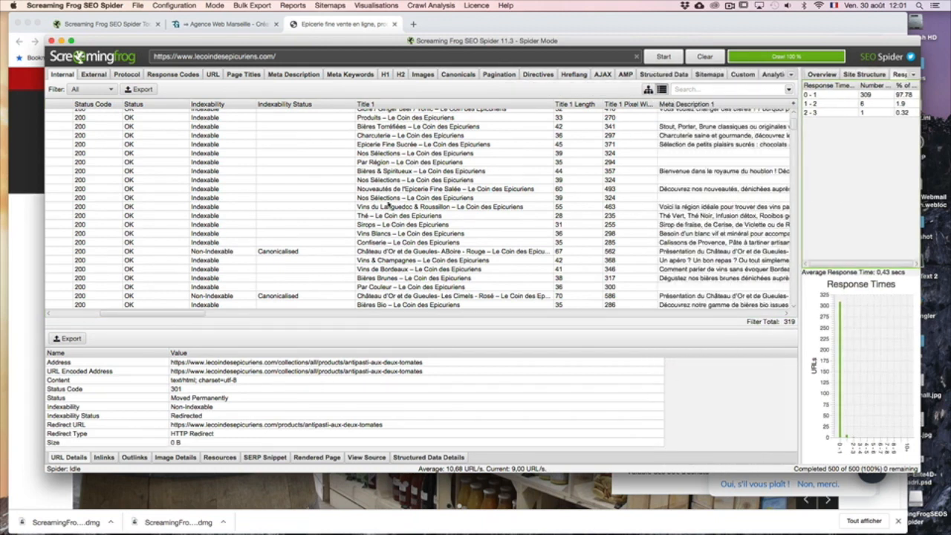
scroll(451, 272, up, 3)
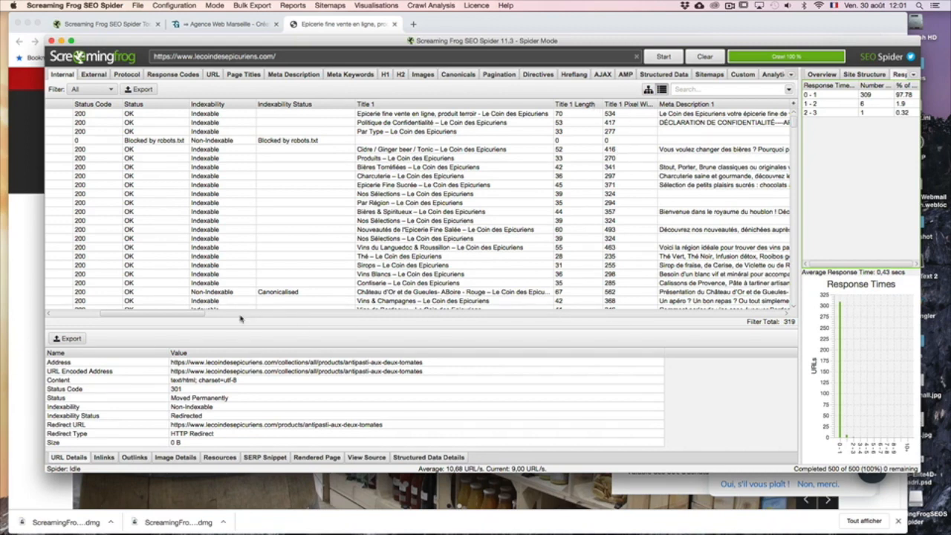
drag(202, 316, 248, 316)
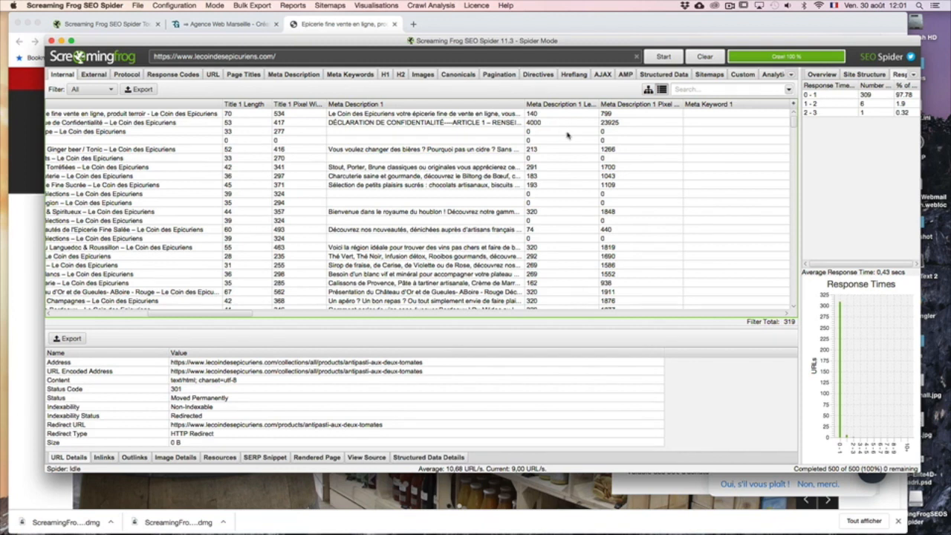
drag(245, 316, 331, 313)
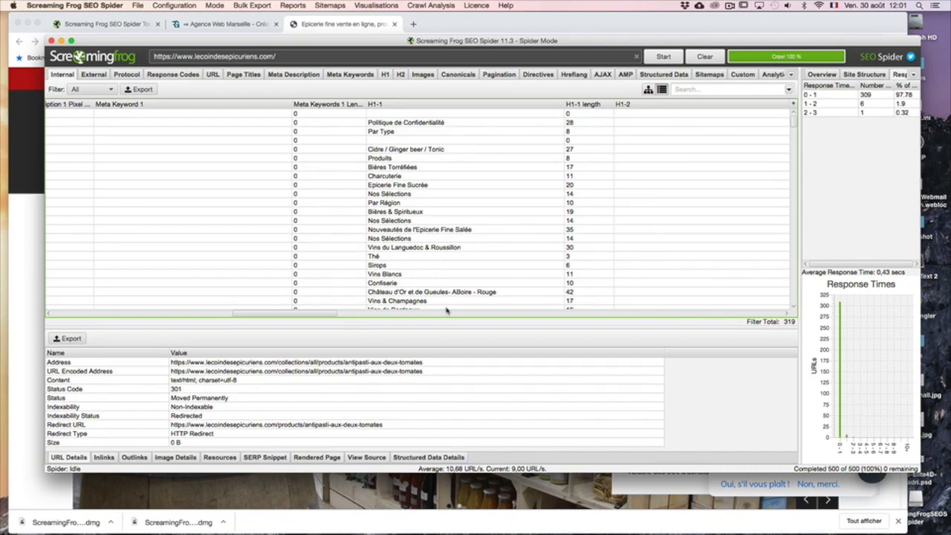
drag(304, 314, 100, 304)
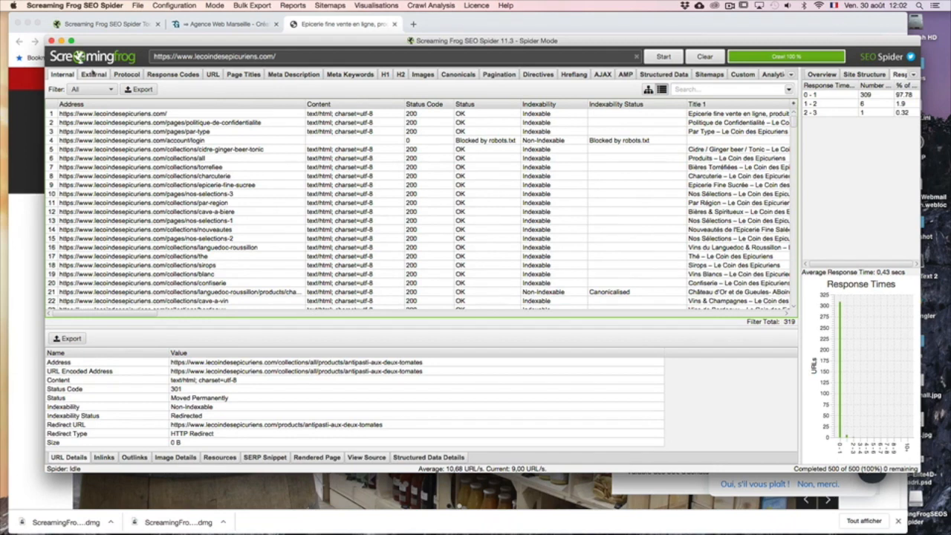
Step: Show the crawled site's page titles and look through the duplicate ones
click(244, 75)
scroll(214, 165, down, 10)
scroll(214, 165, up, 10)
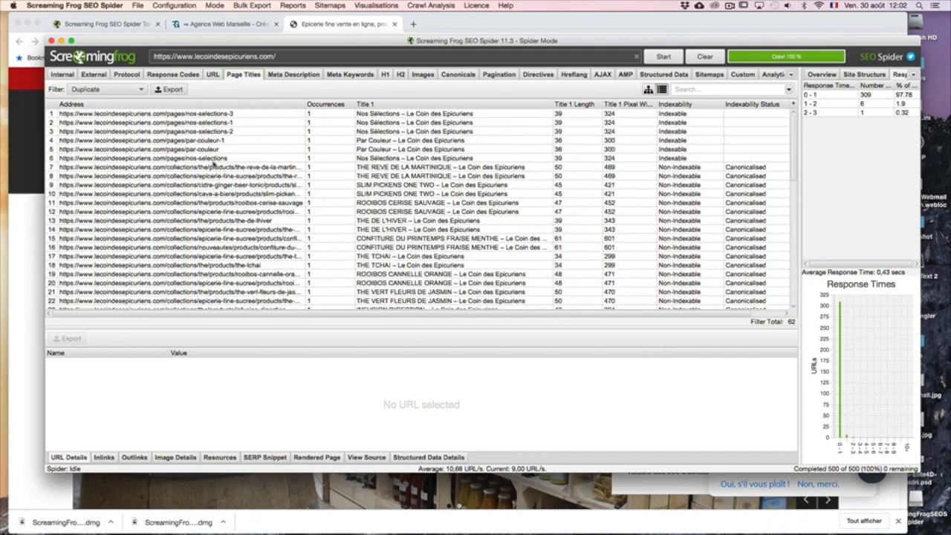
Step: Filter the page titles by Missing and switch the filter back to Duplicate
click(127, 90)
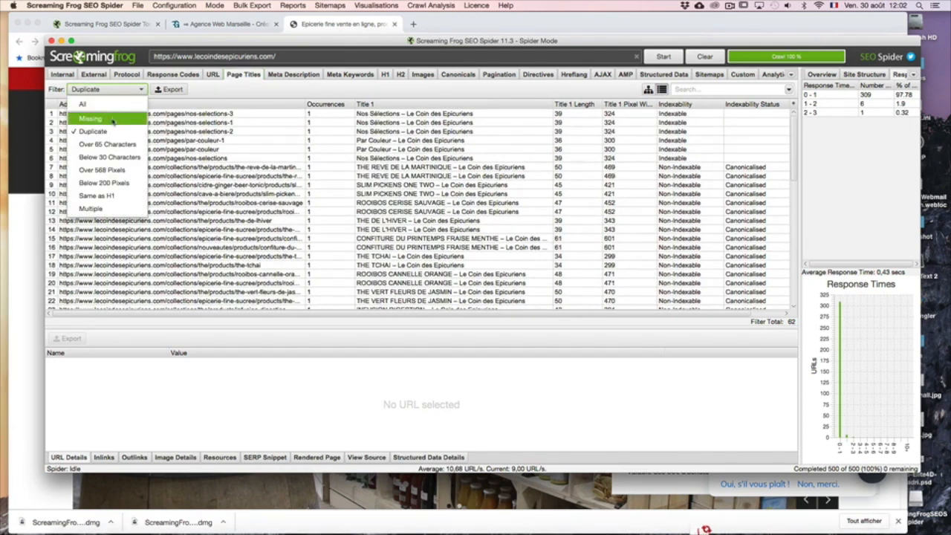
click(112, 120)
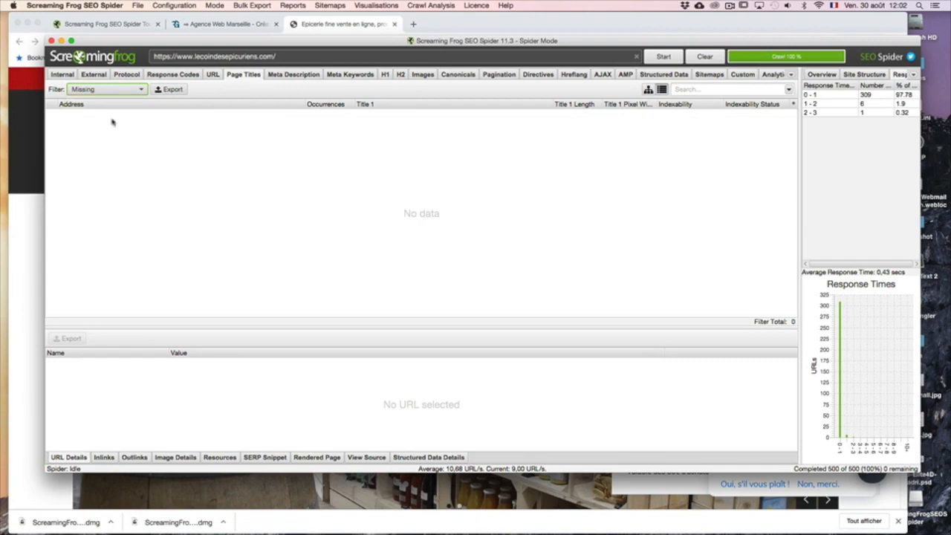
click(116, 90)
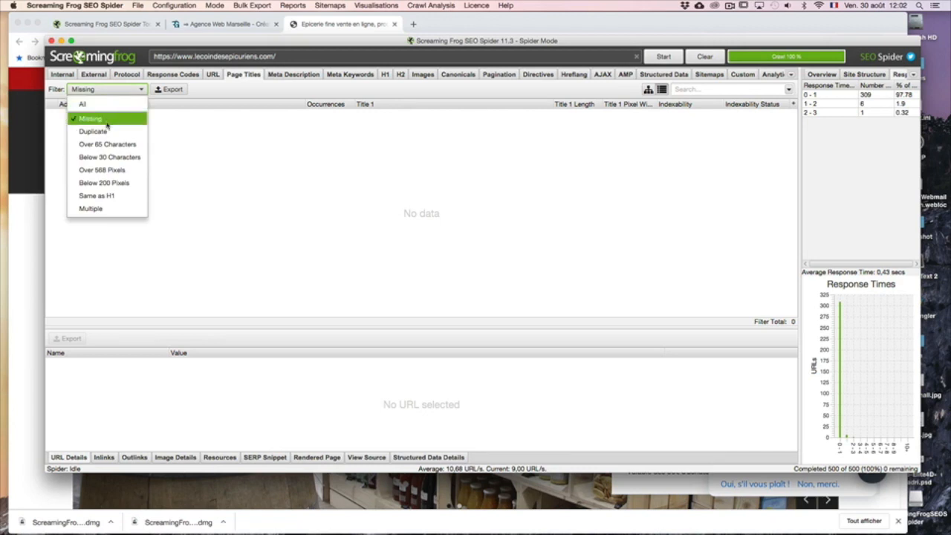
click(107, 131)
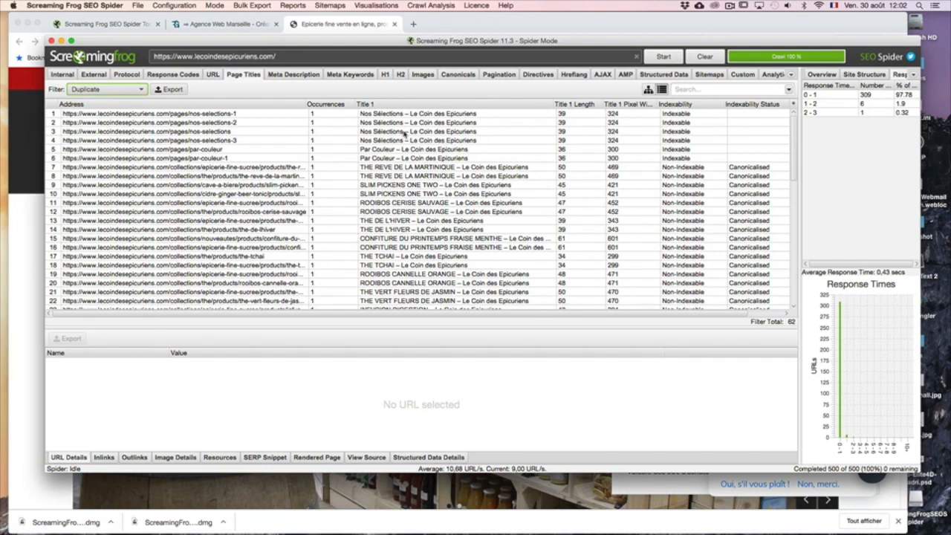
Step: Filter the page titles by Over 65 Characters and look through the listed pages
click(145, 93)
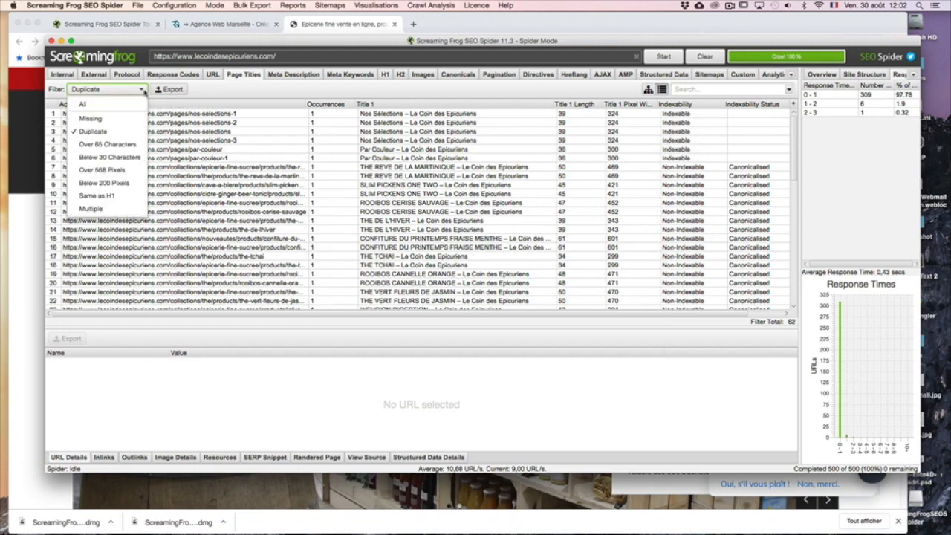
click(123, 146)
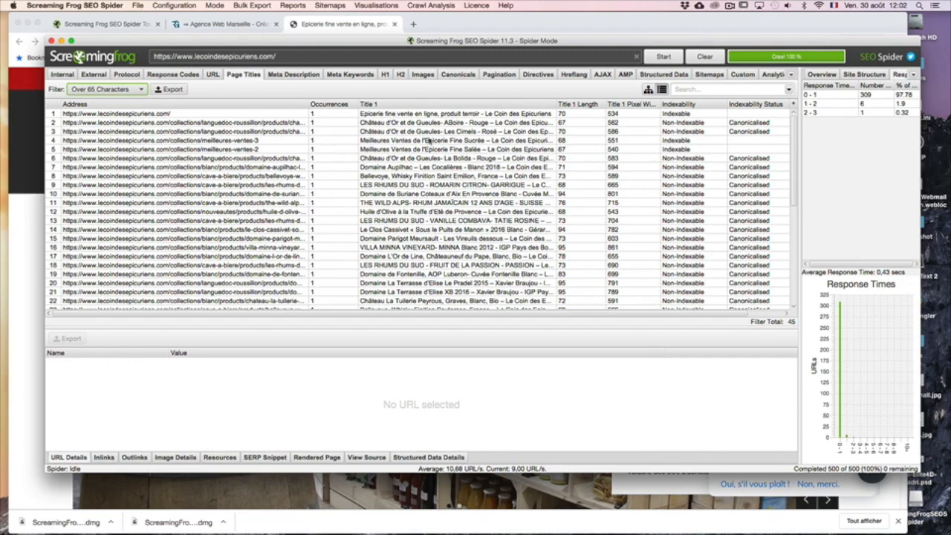
scroll(434, 138, down, 3)
scroll(434, 138, down, 10)
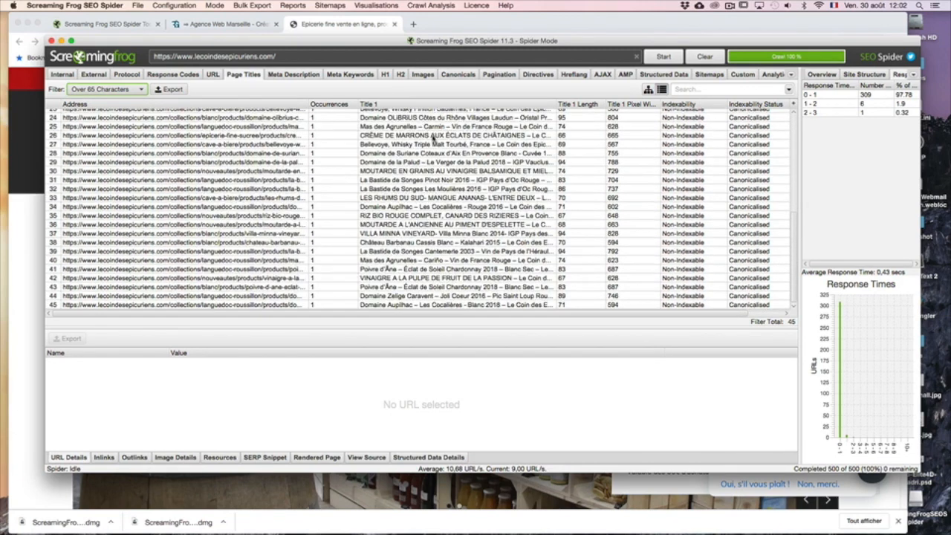
scroll(434, 138, up, 12)
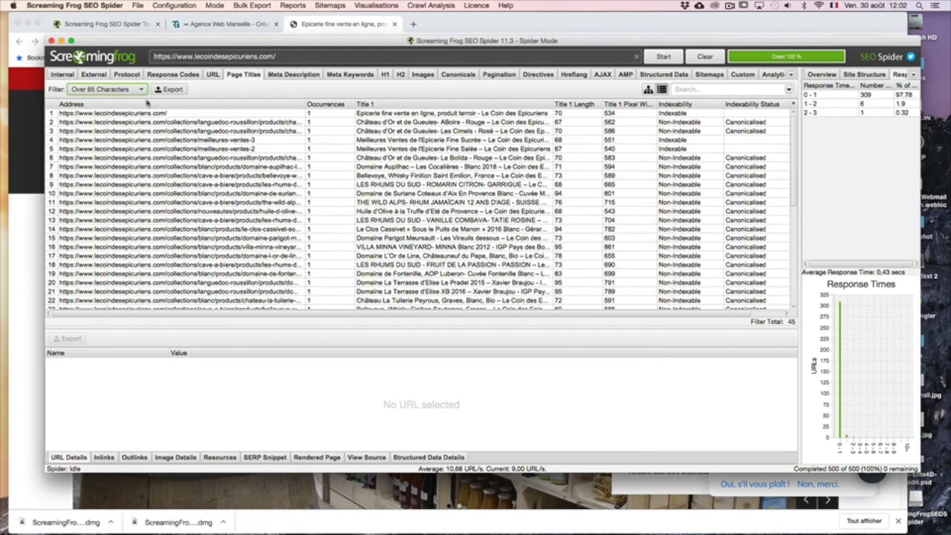
Step: Filter the page titles by Below 30 Characters and look at the listed pages
click(132, 96)
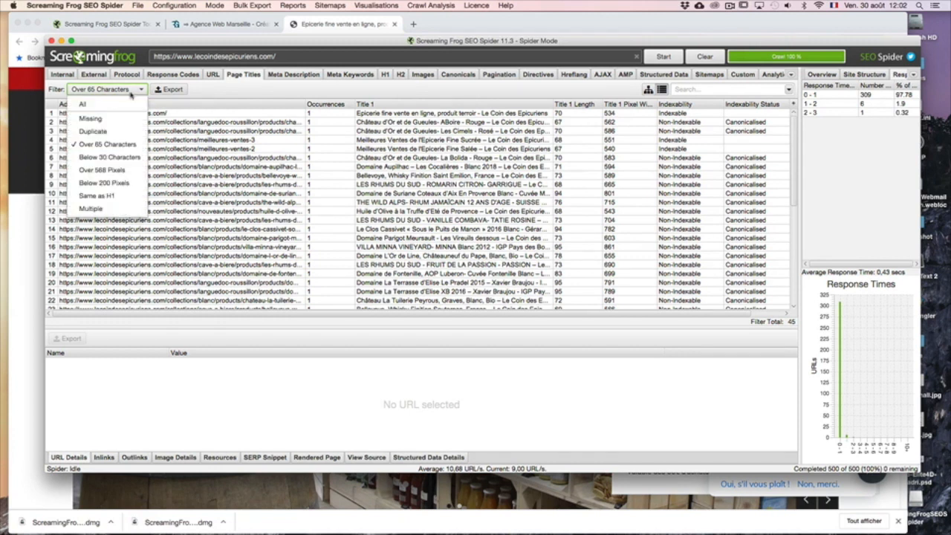
click(123, 159)
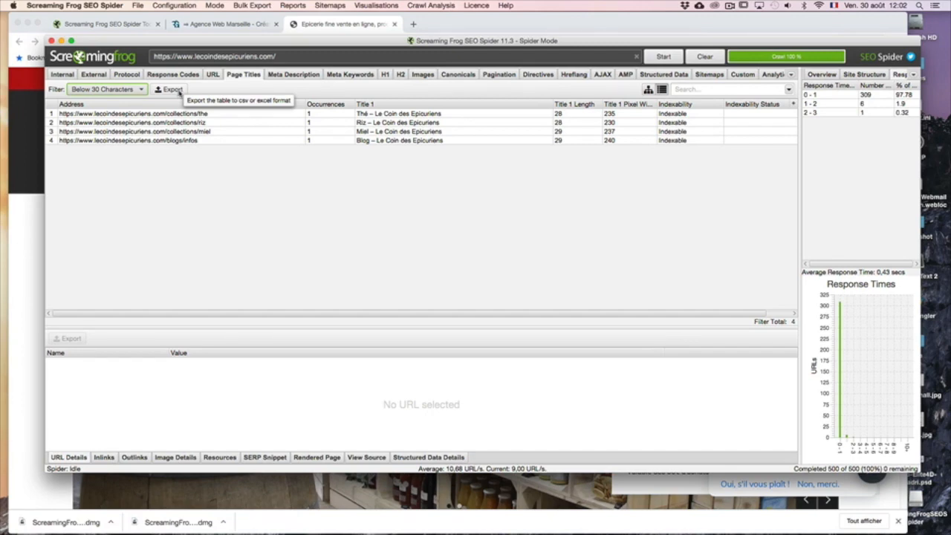
Step: Show the meta descriptions and filter them by Missing to examine the pages without one
click(290, 77)
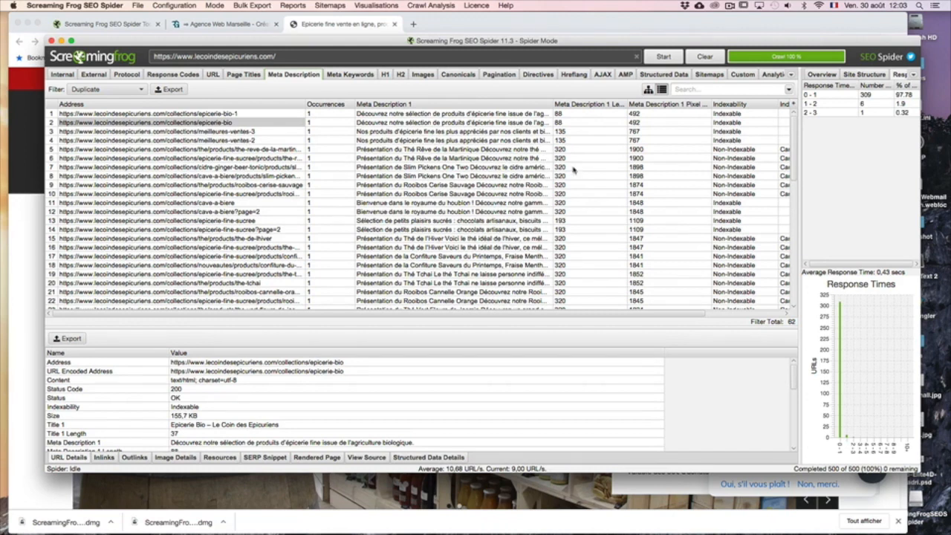
click(124, 89)
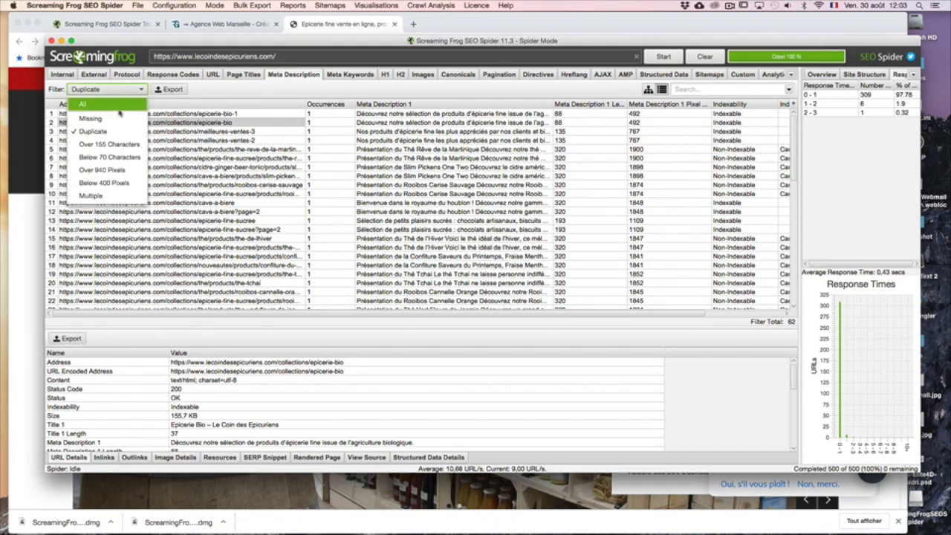
click(115, 120)
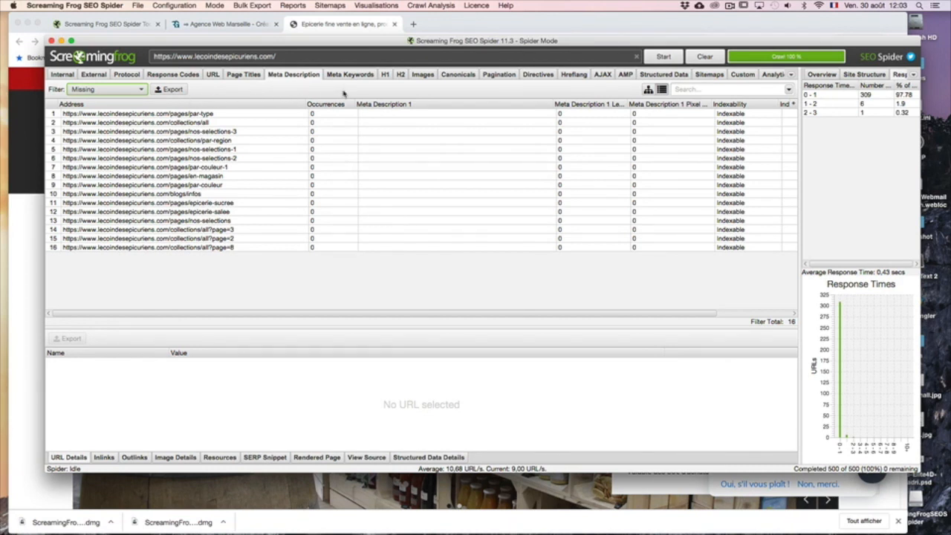
Step: Show the H1 headings, check the missing ones, and filter them by Duplicate
click(385, 75)
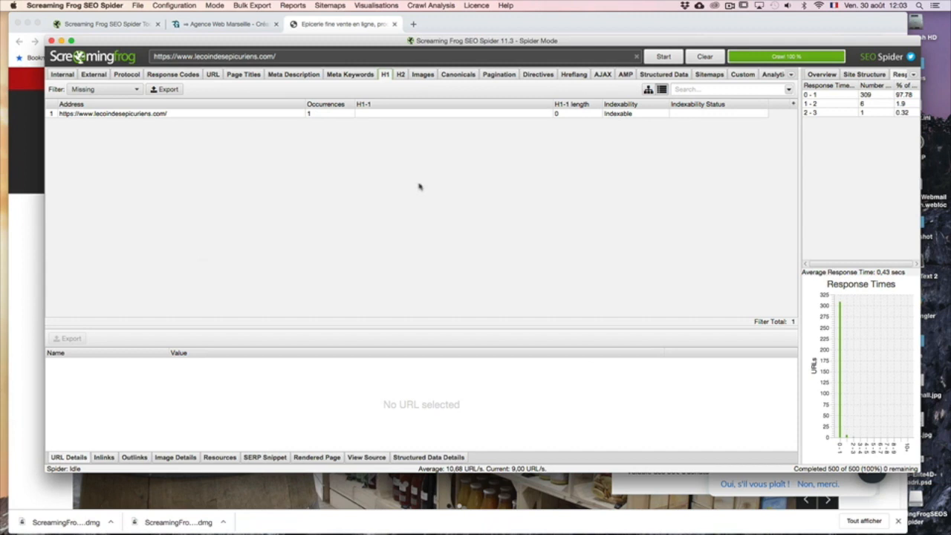
click(99, 90)
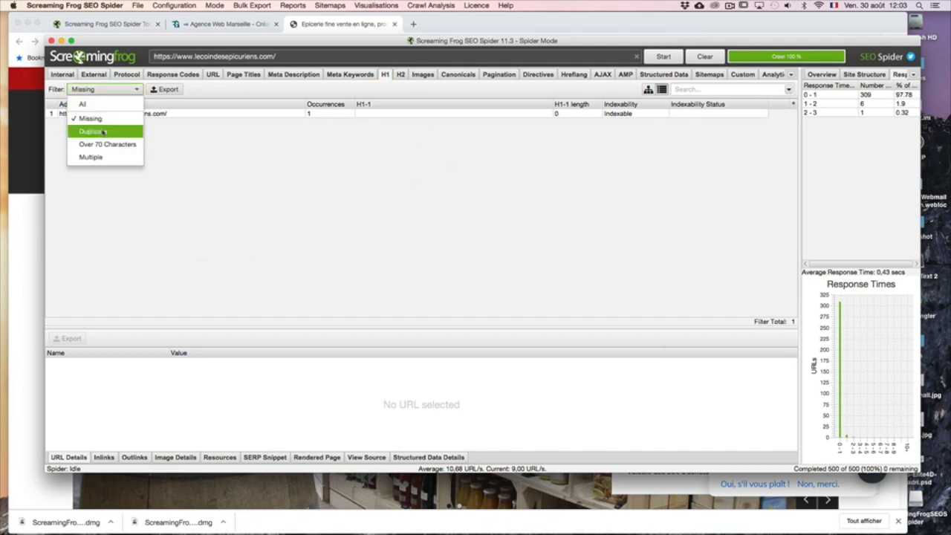
click(103, 131)
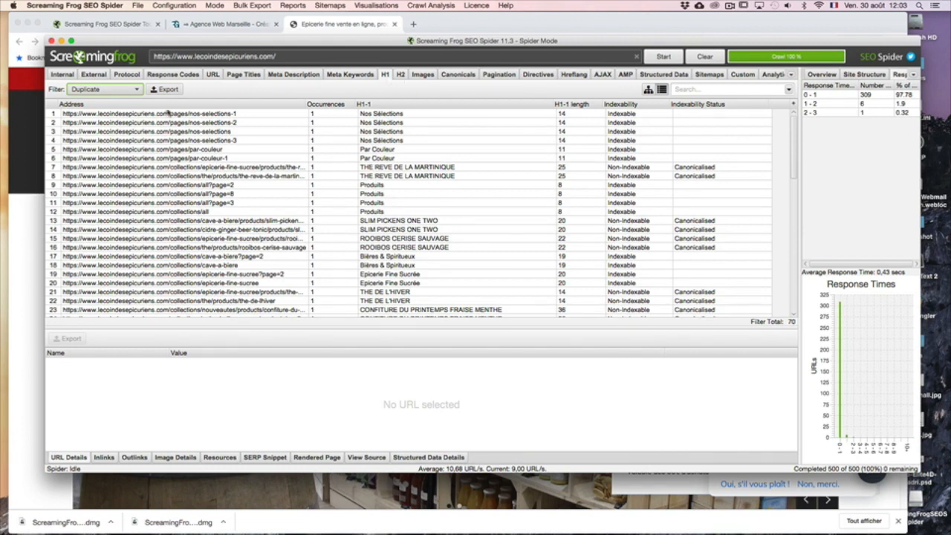
Step: Filter the H1 headings by Multiple and inspect the second H1 of the frais-de-livraison page
click(135, 90)
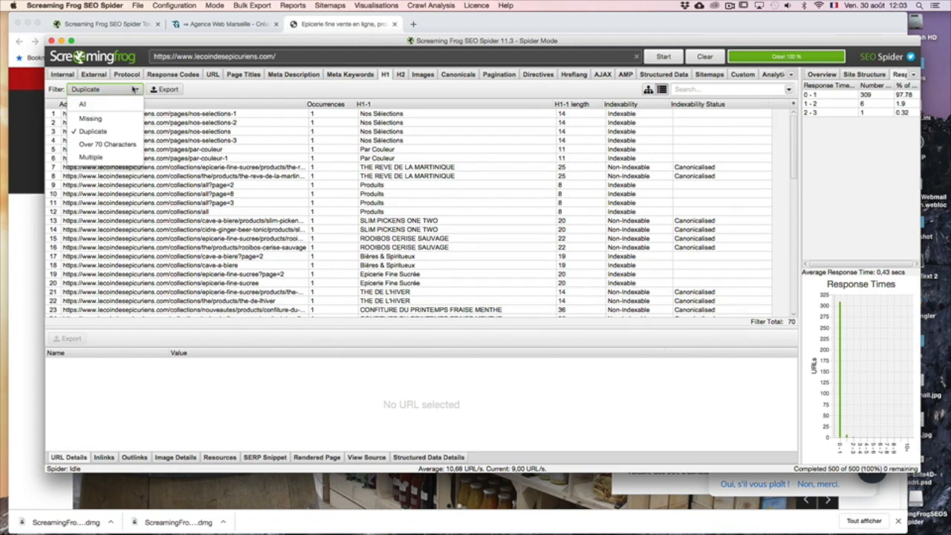
click(114, 157)
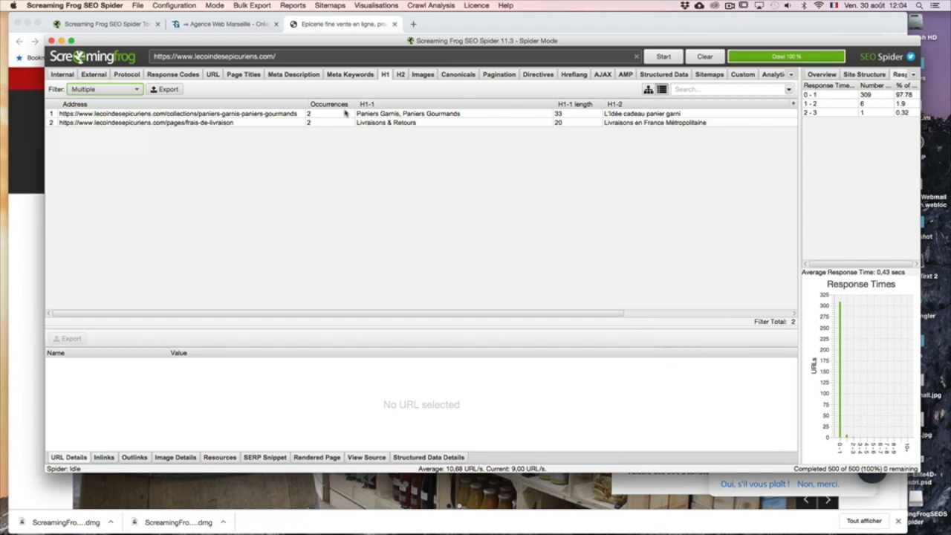
click(637, 122)
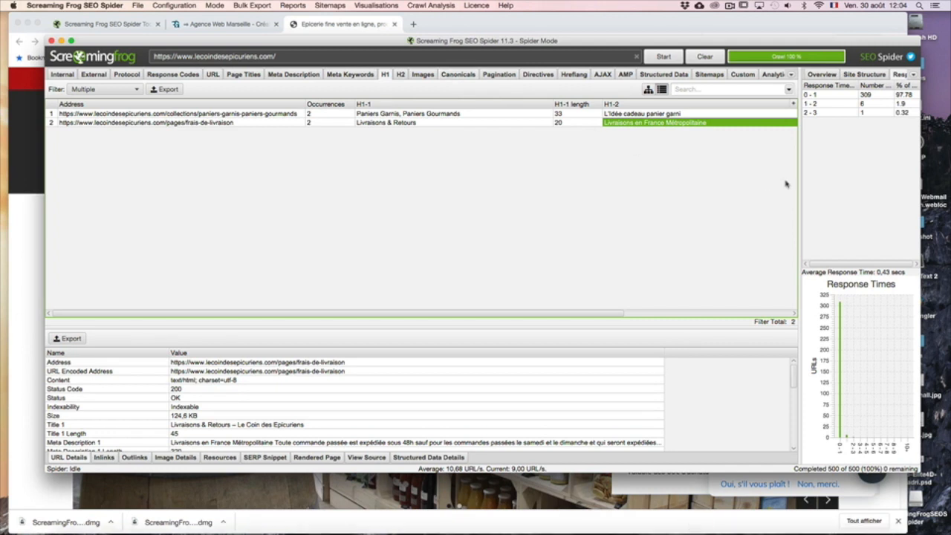
Step: Check the sitemap data and return to the internal URLs with a wider response times pane beside them
click(716, 76)
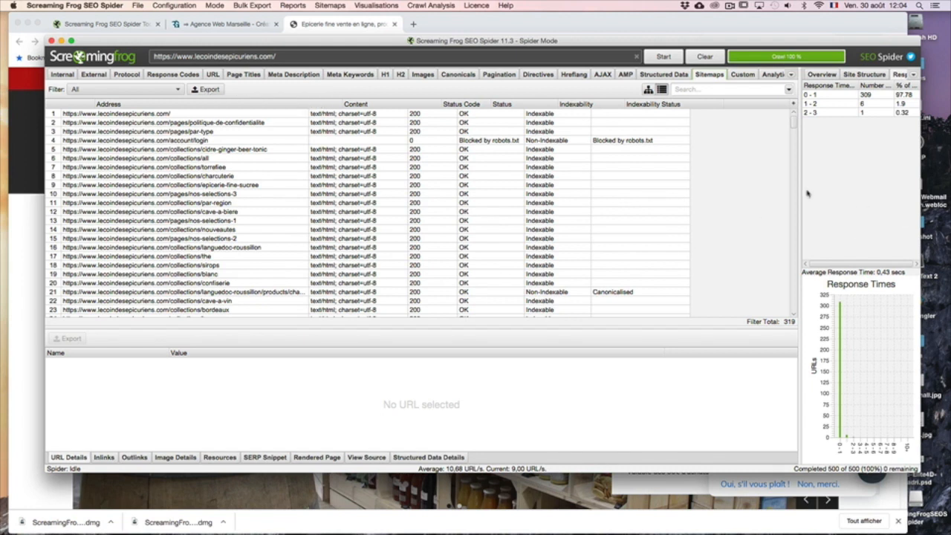
drag(800, 191, 528, 186)
click(65, 78)
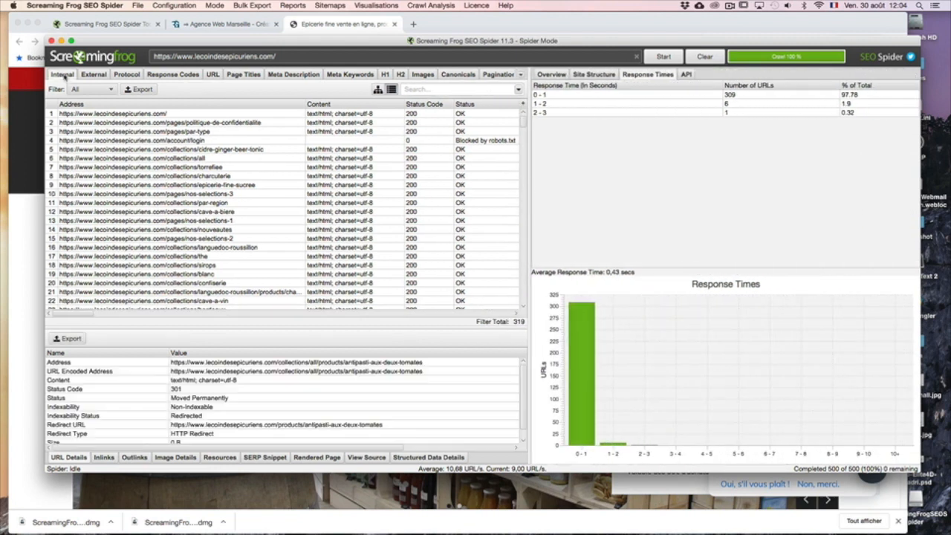
drag(533, 165, 580, 165)
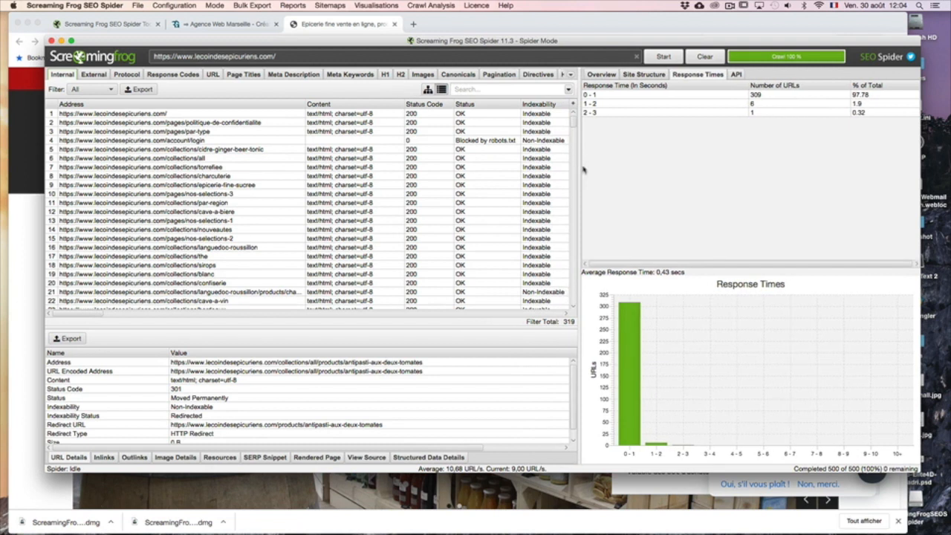
Step: Show the crawl overview and list the site's internal HTML, JavaScript and image URLs in turn
click(610, 75)
scroll(663, 184, up, 3)
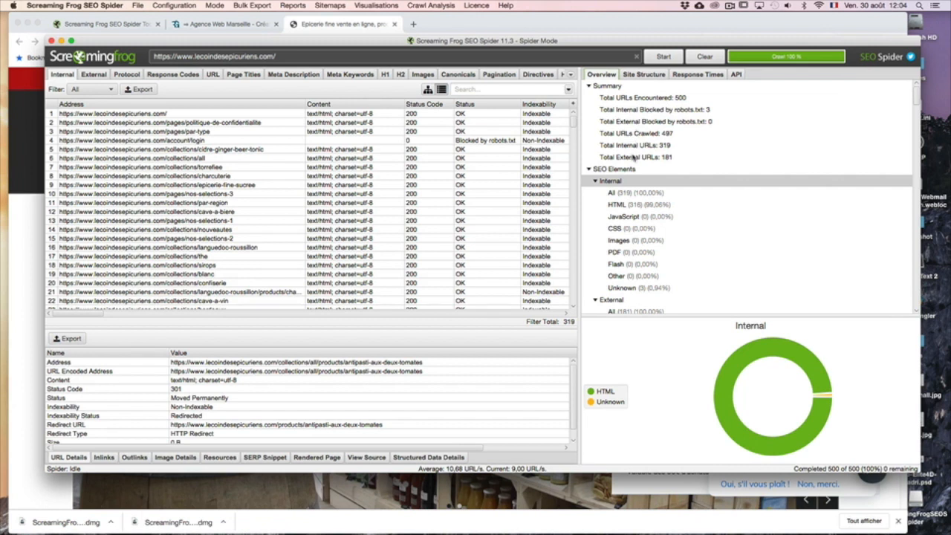
click(628, 206)
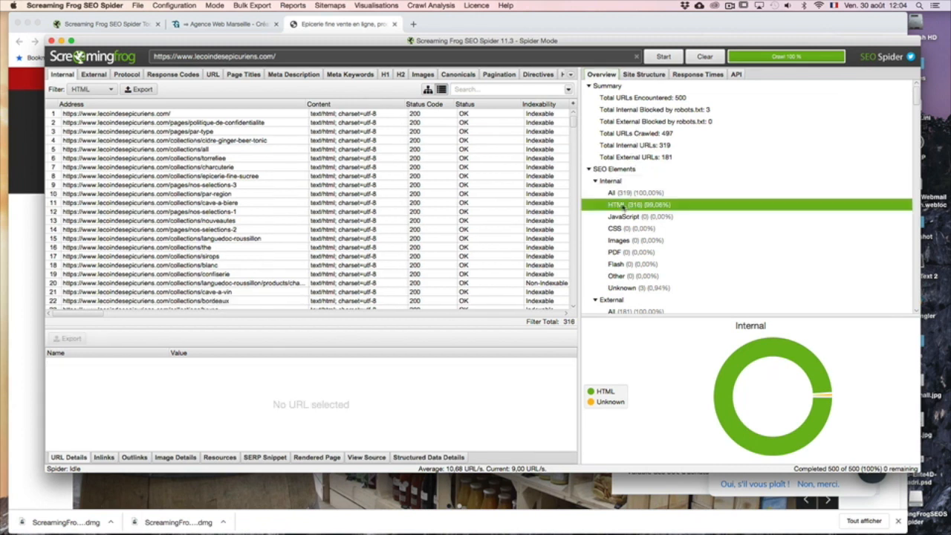
click(624, 218)
click(624, 241)
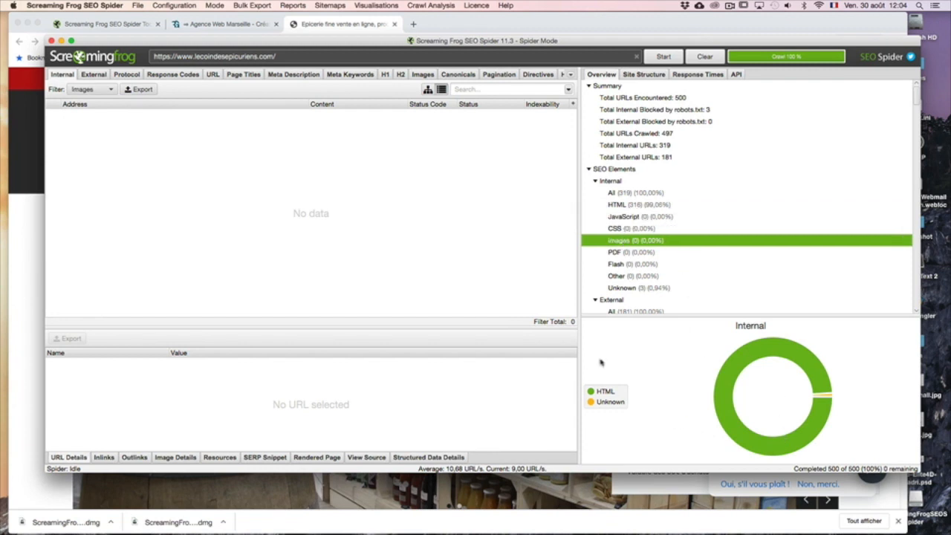
Step: Look at the external URLs and return to the internal URLs with the filter set to All
click(93, 75)
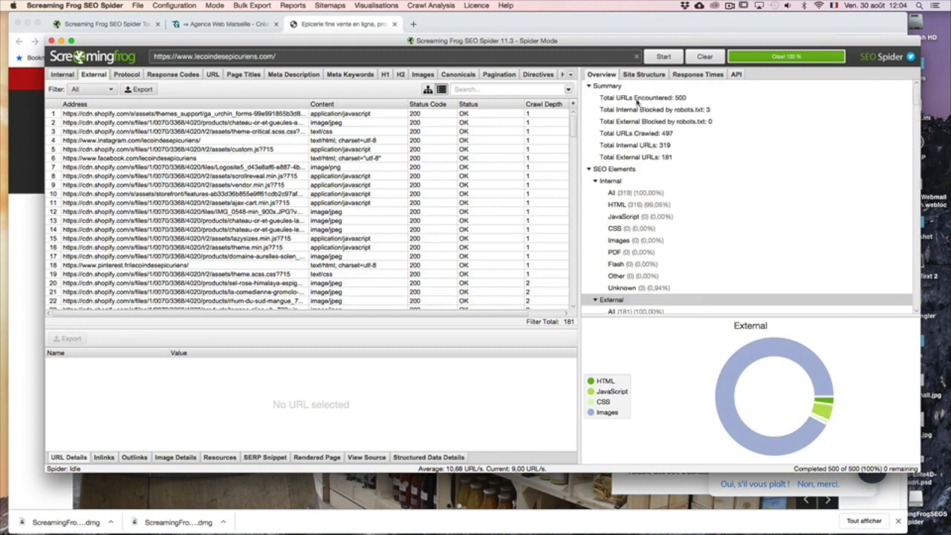
click(65, 78)
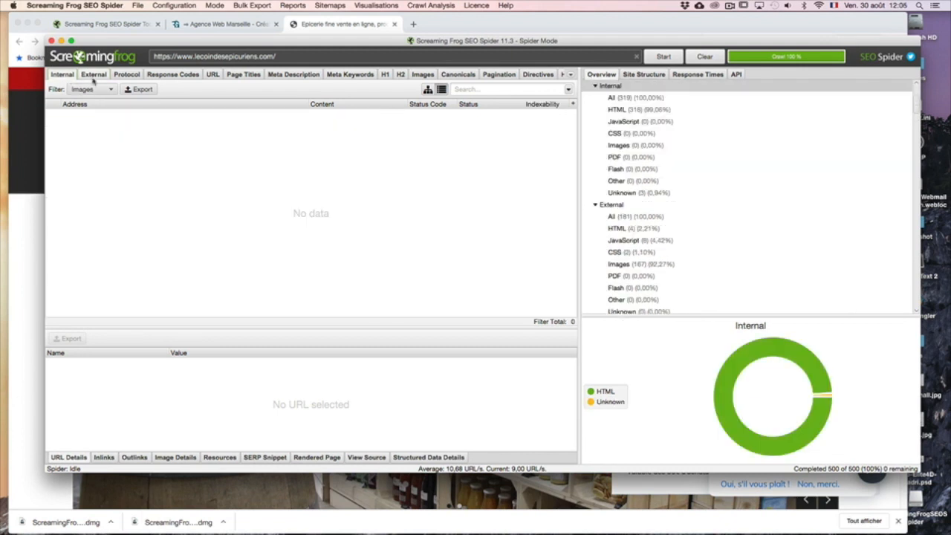
click(95, 89)
click(102, 103)
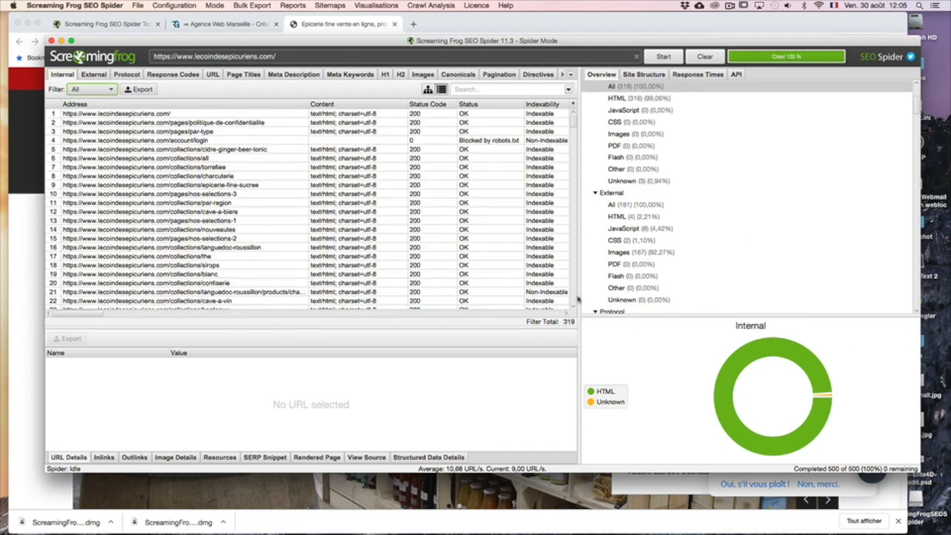
Step: Examine the Protocol and Response Codes breakdowns from the crawl overview, including the Success (2xx) share in the chart
scroll(718, 257, up, 3)
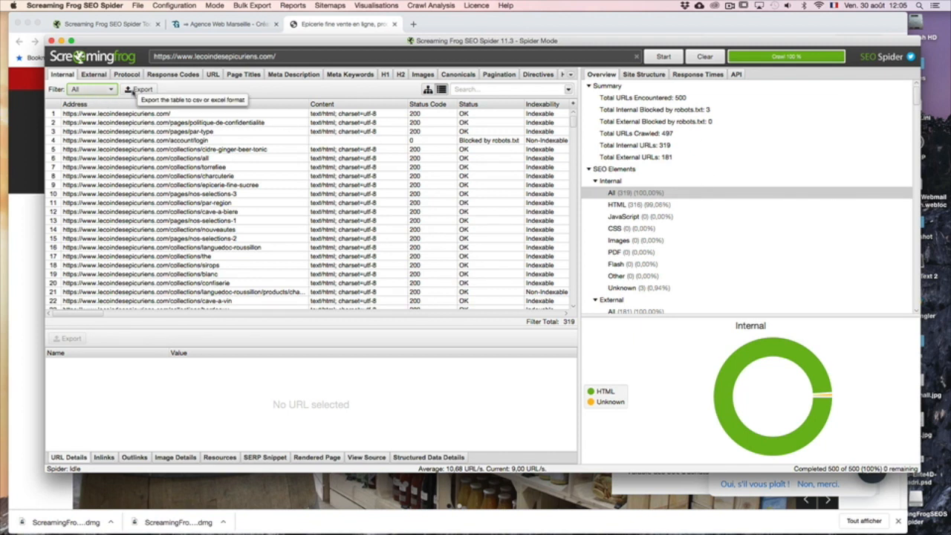
scroll(683, 212, down, 3)
scroll(684, 216, down, 4)
click(617, 186)
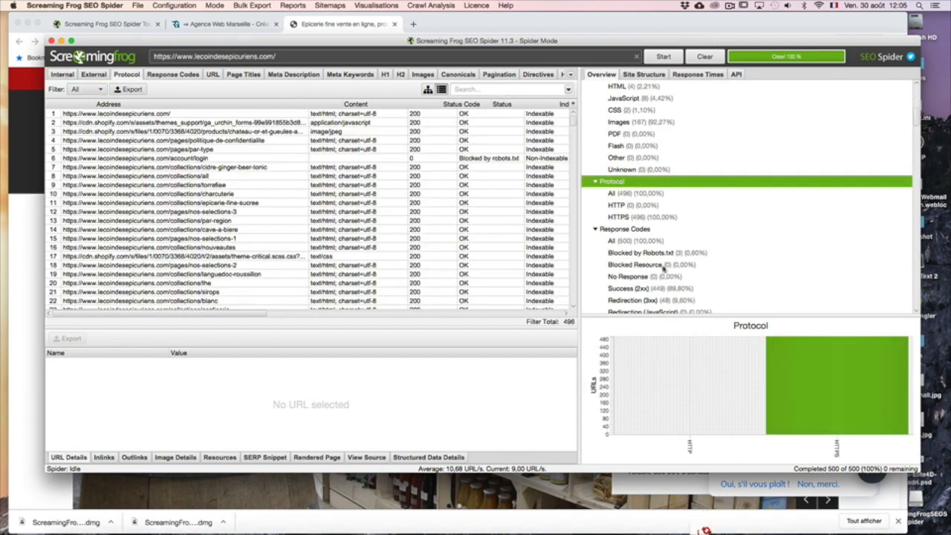
click(632, 232)
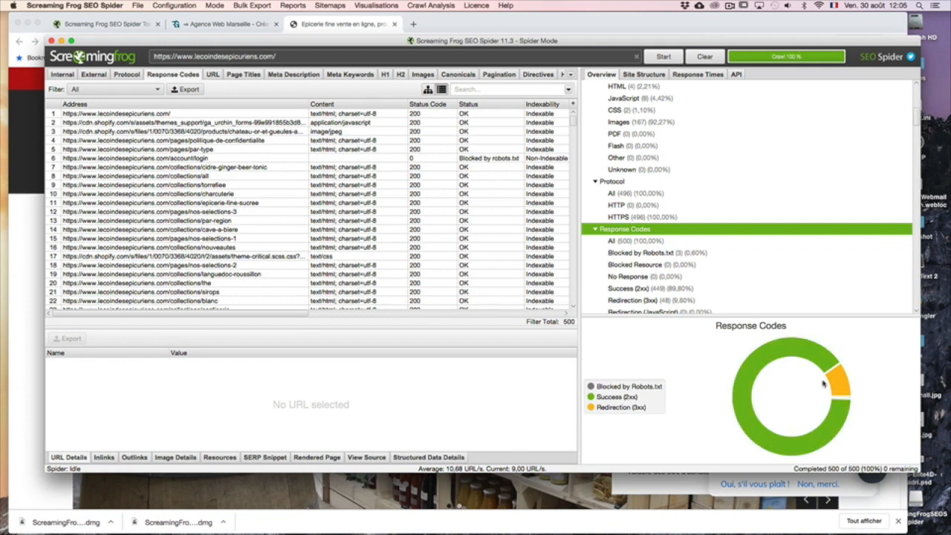
mouse_move(781, 361)
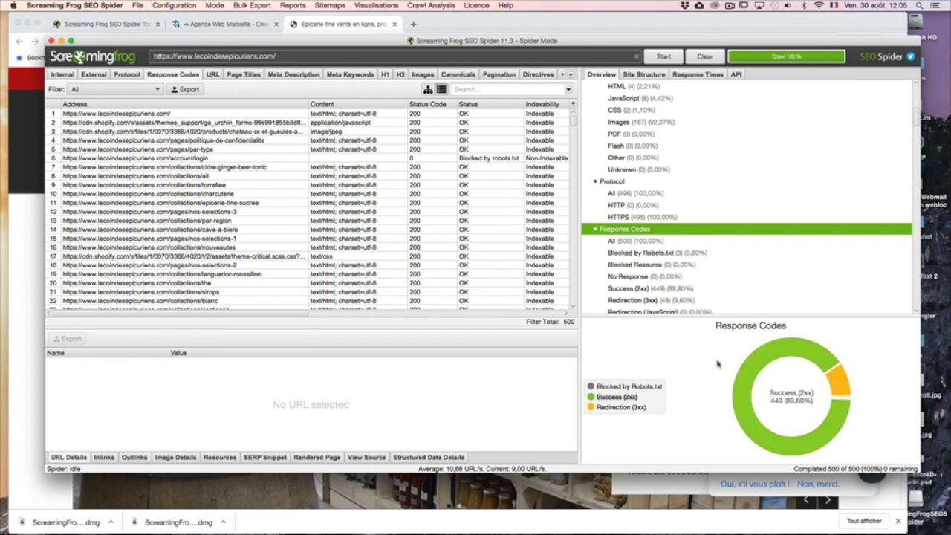
scroll(695, 283, up, 5)
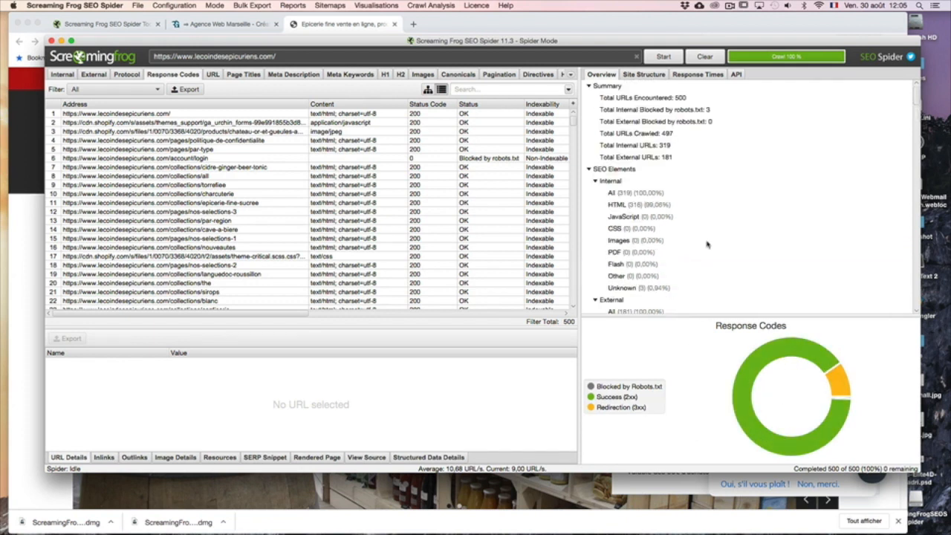